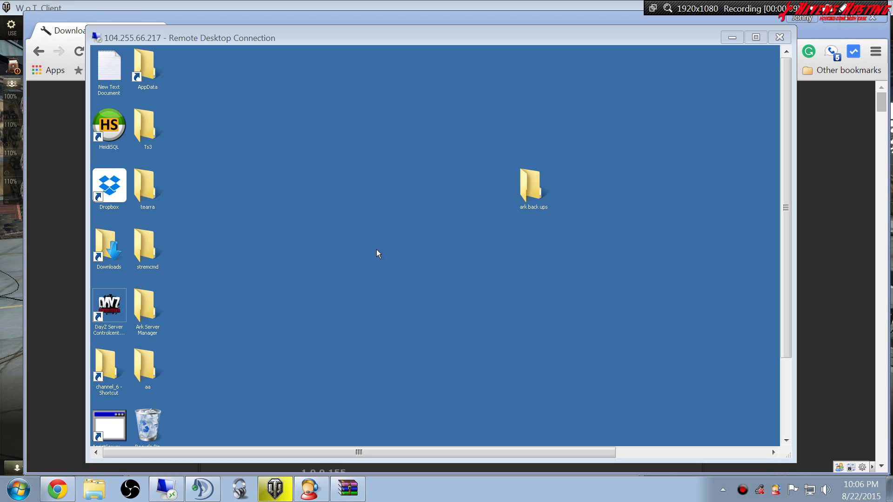
# Reposition the Remote Desktop window slightly down and to the right.
pyautogui.moveTo(278, 39); pyautogui.dragTo(297, 56)
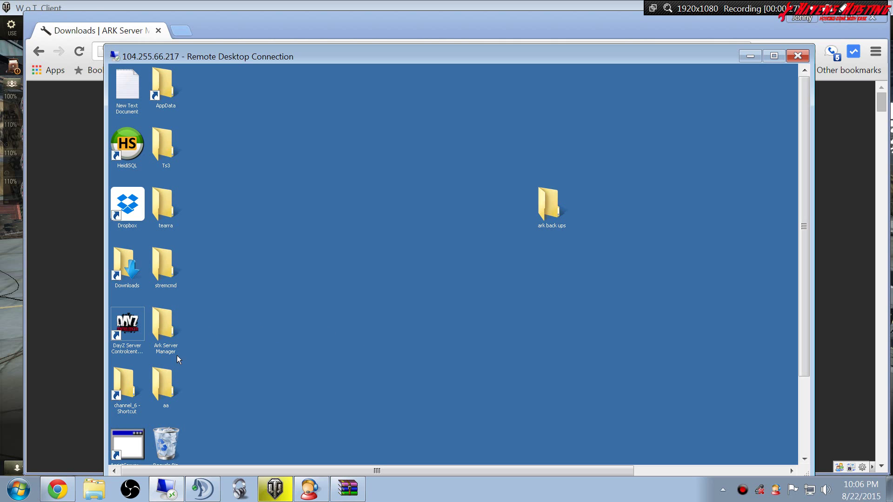
# Browse into Ark Server Manager > manager, glancing at the forum page in Chrome and returning.
pyautogui.doubleClick(165, 327)
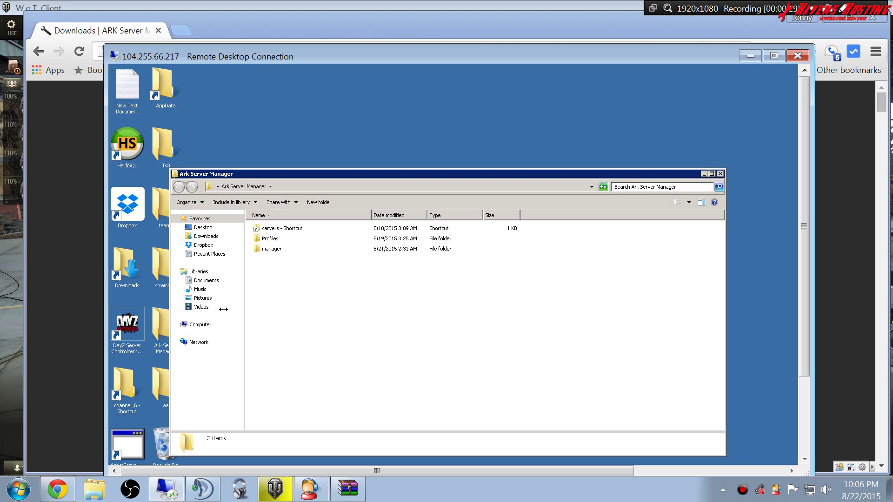
pyautogui.doubleClick(271, 249)
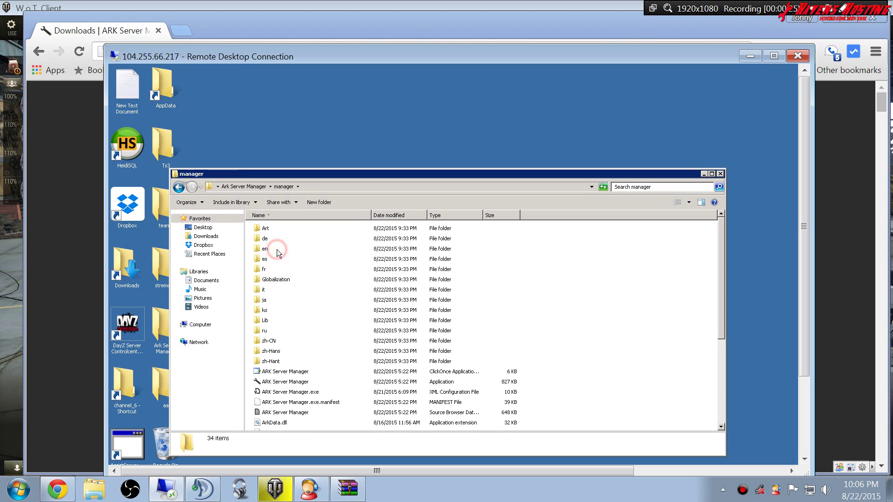
pyautogui.click(58, 488)
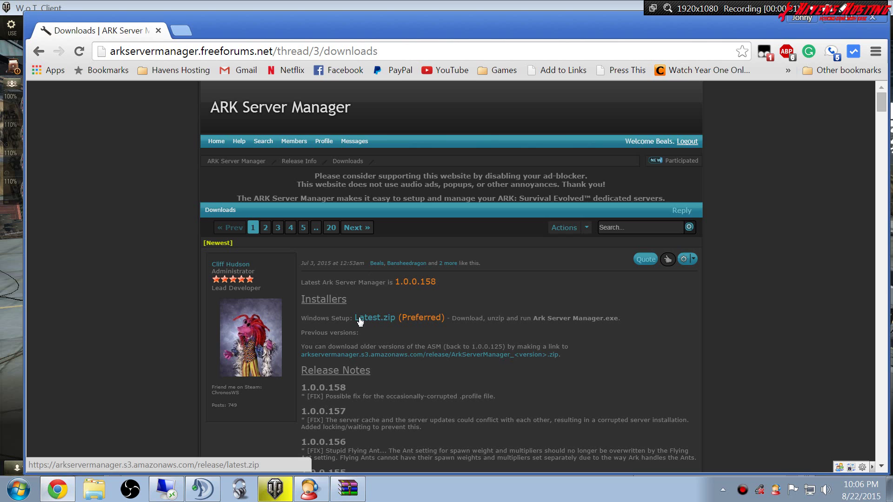
pyautogui.click(167, 489)
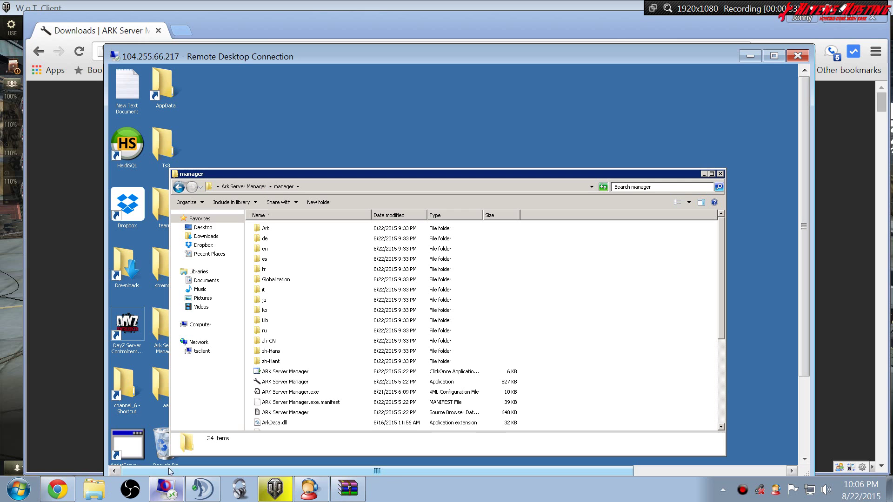
pyautogui.scroll(-3, 353, 357)
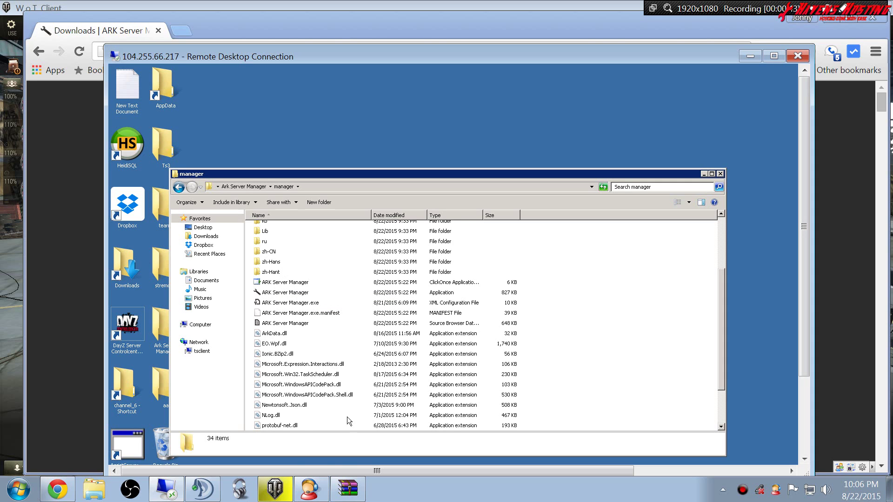
# Maximize the remote session, view ASM settings' Profiles data and update cache paths, then return Explorer to Ark Server Manager.
pyautogui.click(773, 56)
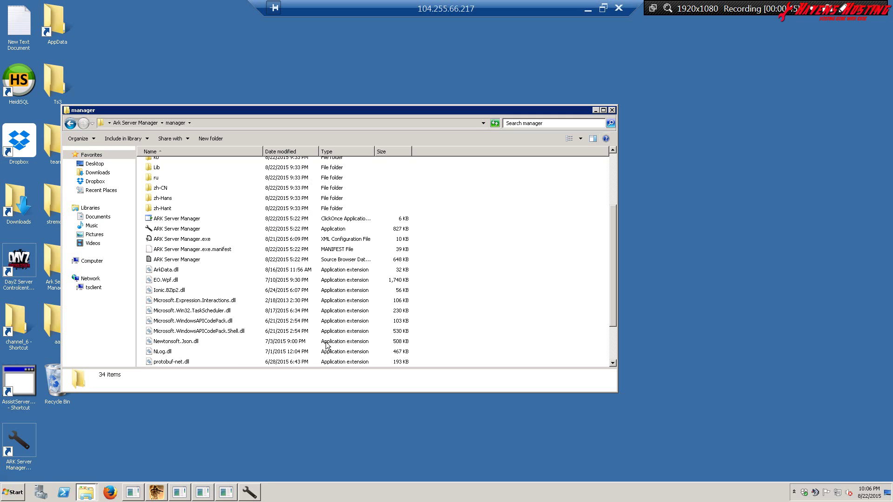
pyautogui.click(250, 493)
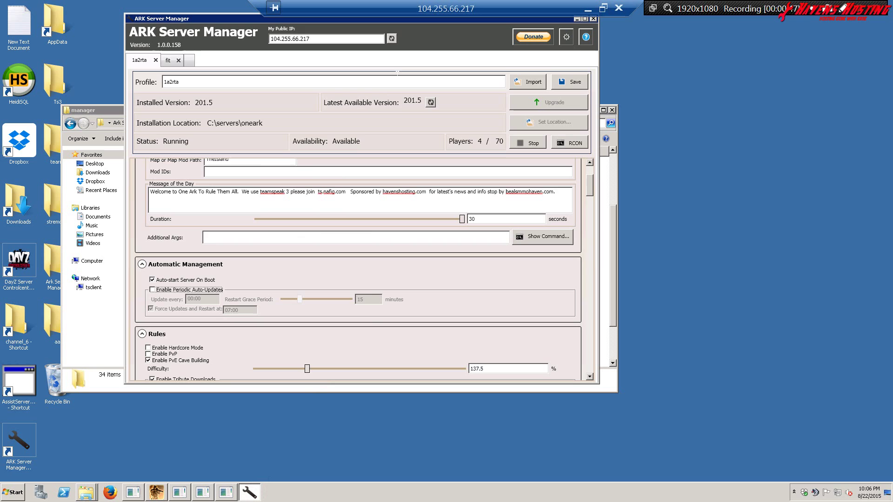
pyautogui.click(565, 37)
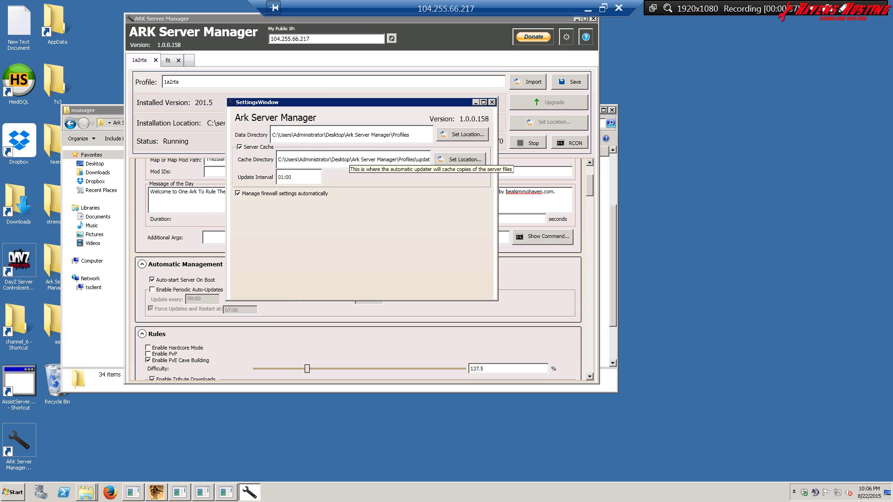
pyautogui.click(115, 113)
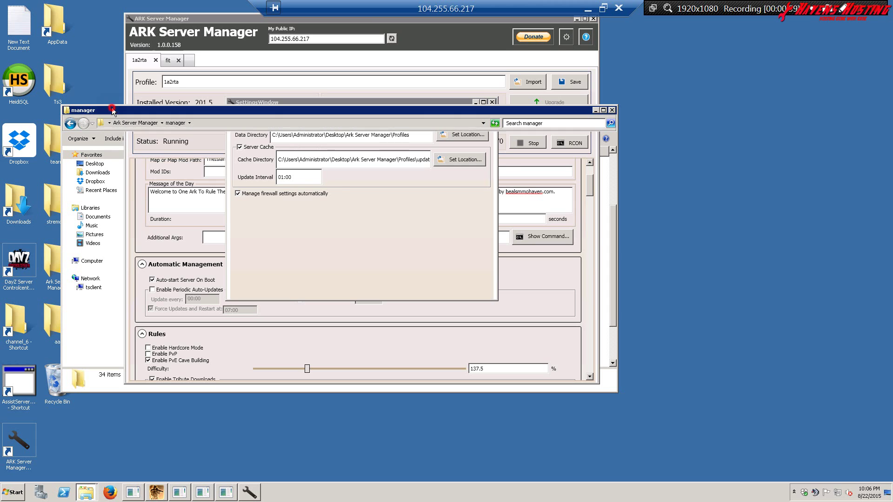
pyautogui.click(70, 123)
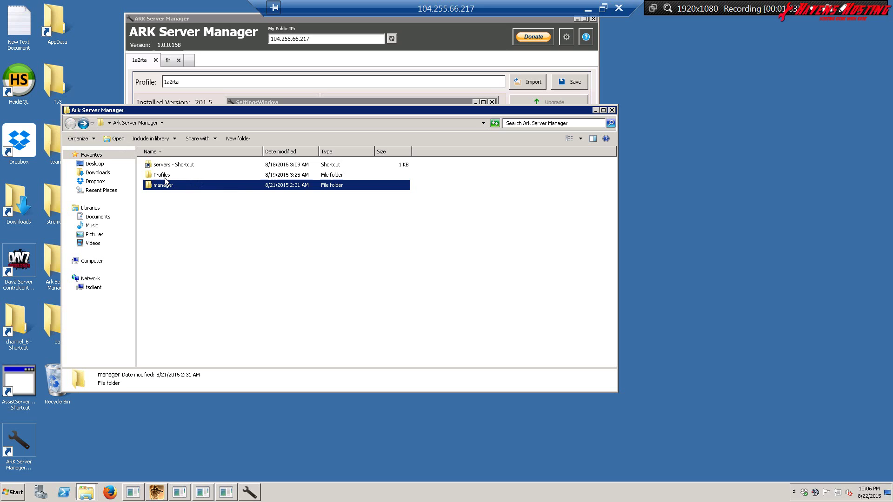
# Browse the Profiles folder's updates and inner Profiles subfolders, then return to the Ark Server Manager folder.
pyautogui.doubleClick(162, 175)
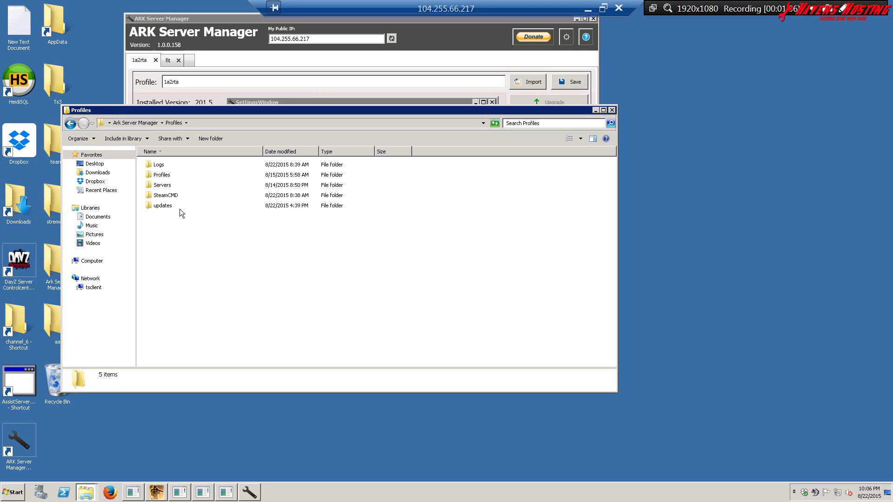
pyautogui.doubleClick(161, 205)
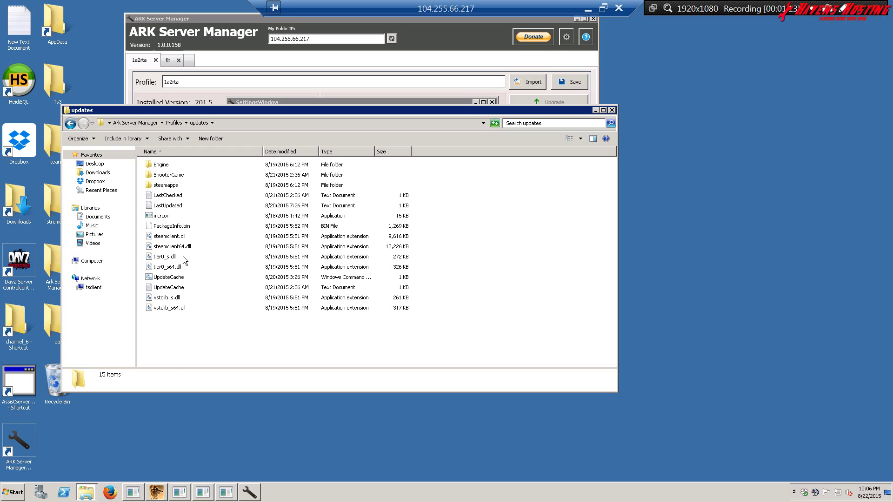
pyautogui.click(70, 123)
pyautogui.doubleClick(171, 175)
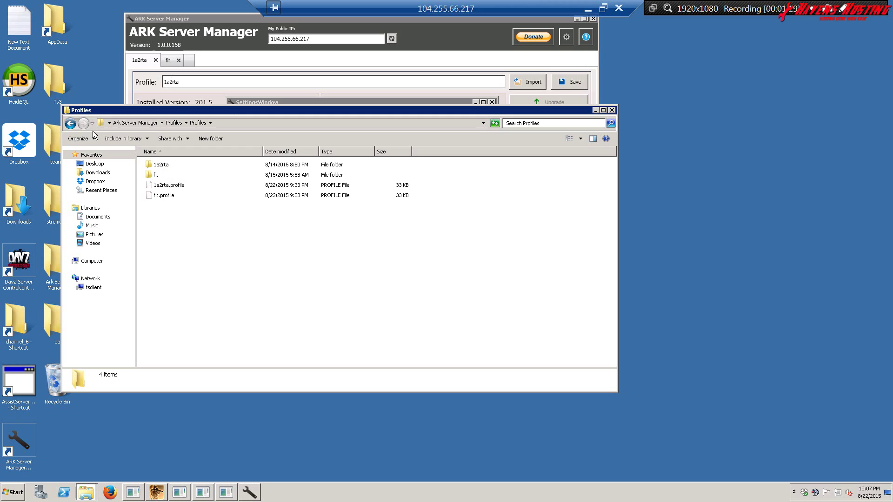
pyautogui.click(70, 123)
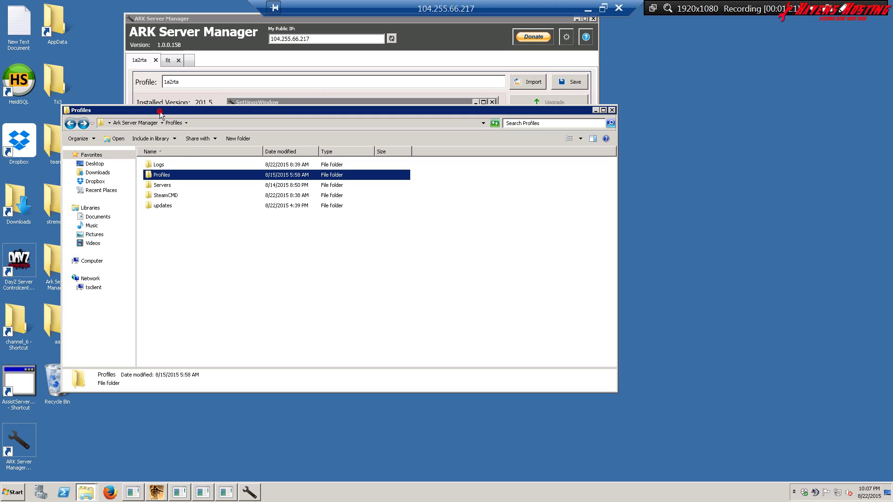
pyautogui.moveTo(160, 111); pyautogui.dragTo(281, 114)
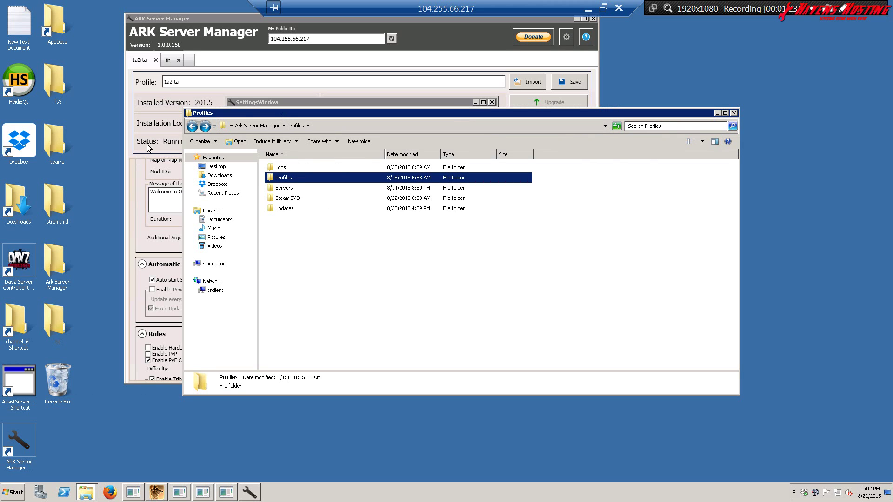
pyautogui.click(192, 126)
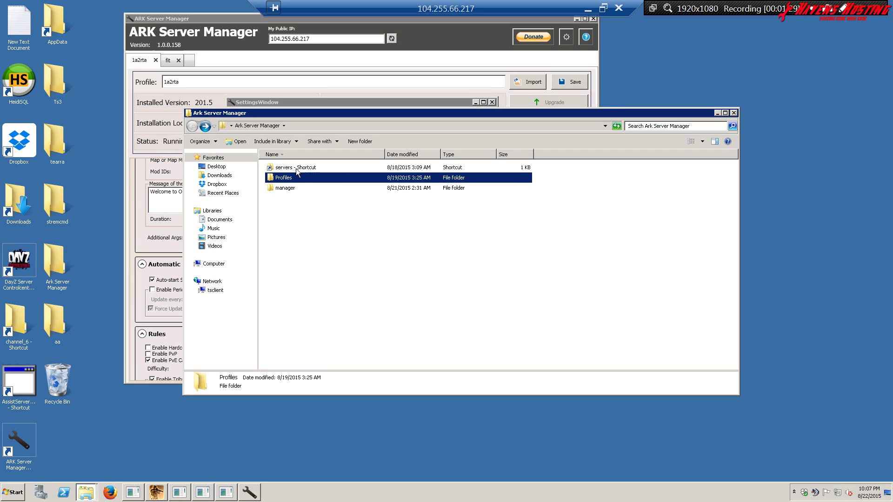
# Follow the servers shortcut to C:\servers listing hungergameserver and oneark, moving the window aside.
pyautogui.doubleClick(297, 167)
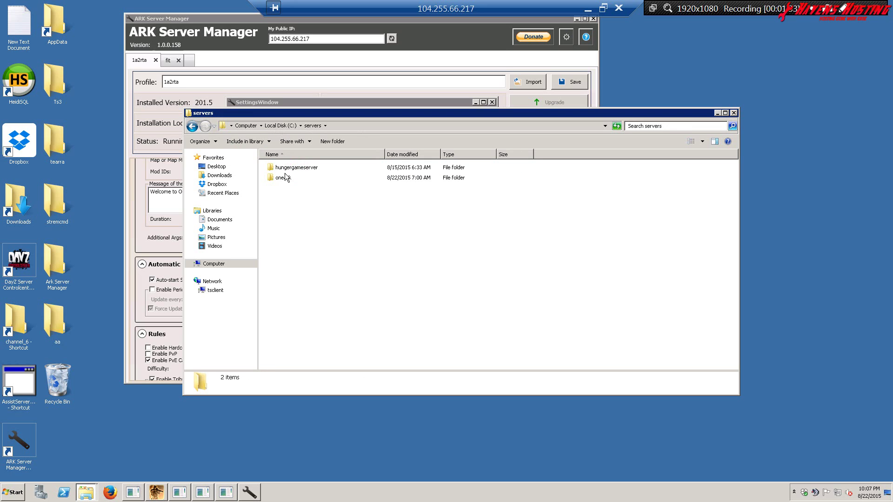
pyautogui.moveTo(246, 114); pyautogui.dragTo(346, 230)
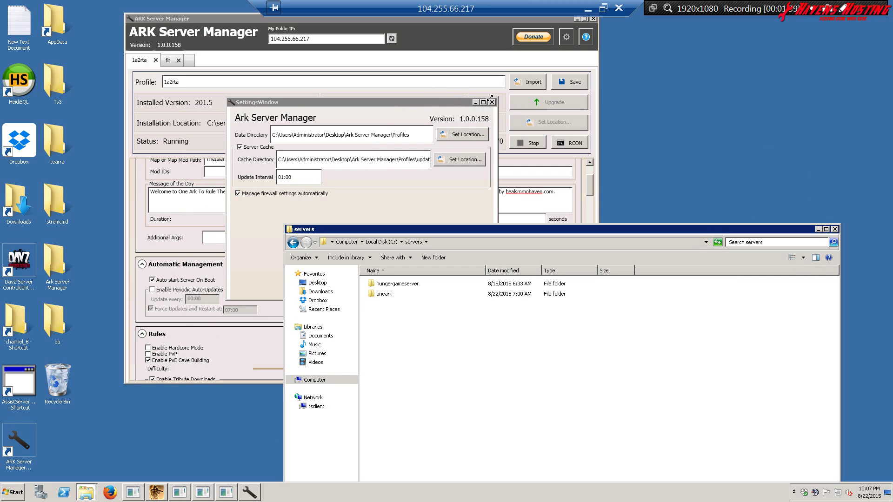
# Dismiss the ASM settings window and accept the 60-minute server cache update notice.
pyautogui.click(491, 103)
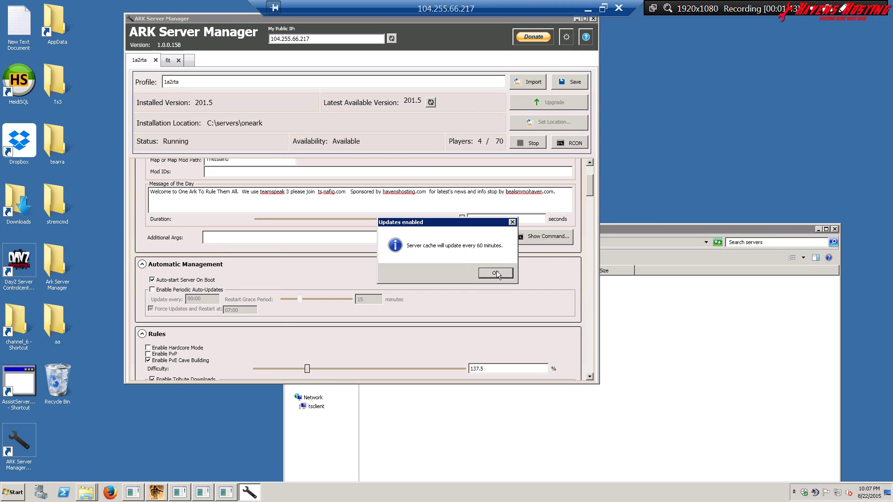
pyautogui.click(495, 273)
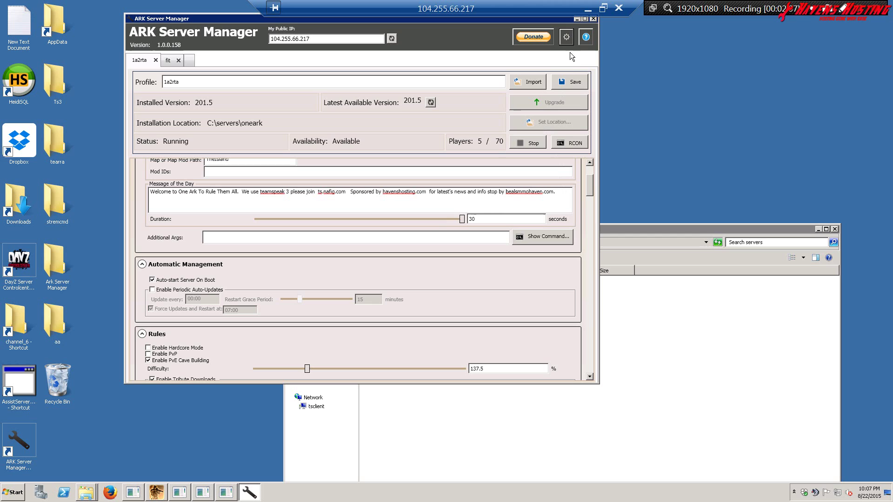
# Minimize ASM, recentre the servers window and return it to the Ark Server Manager folder.
pyautogui.click(576, 20)
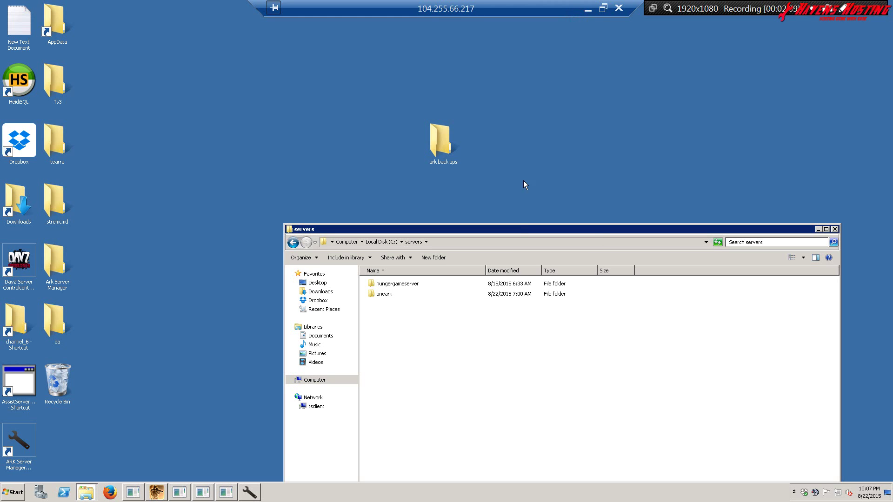
pyautogui.moveTo(519, 228); pyautogui.dragTo(456, 93)
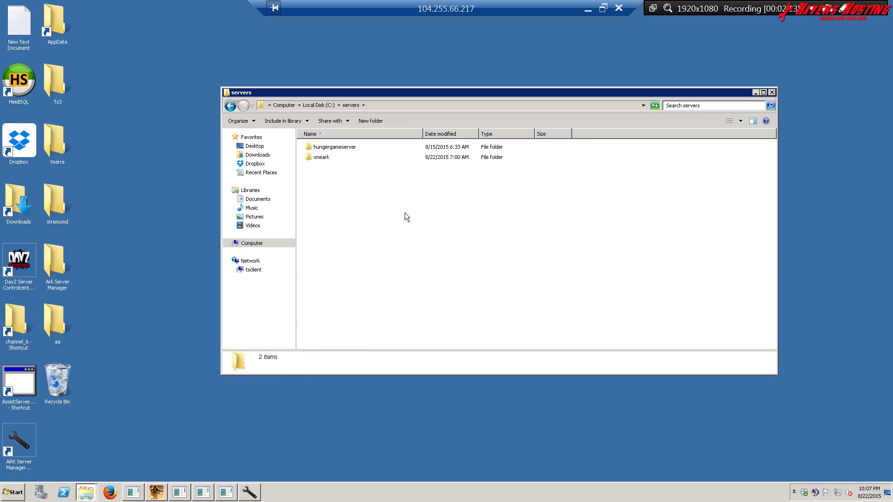
pyautogui.click(228, 105)
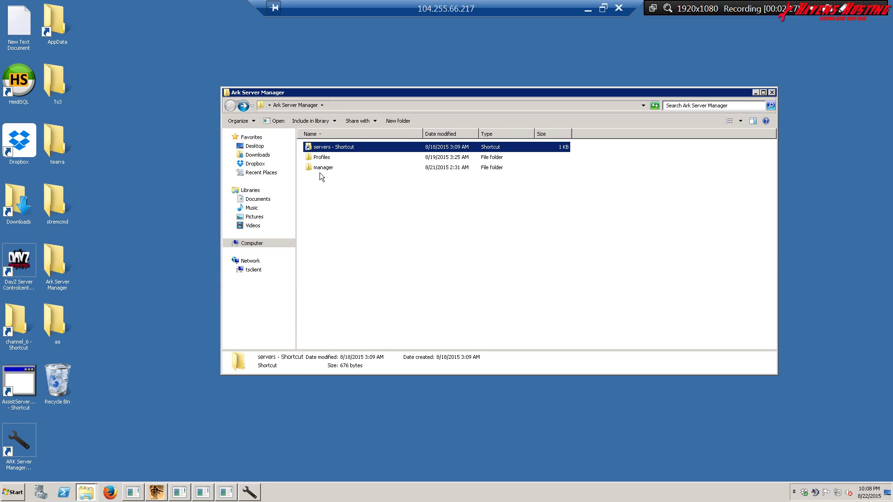